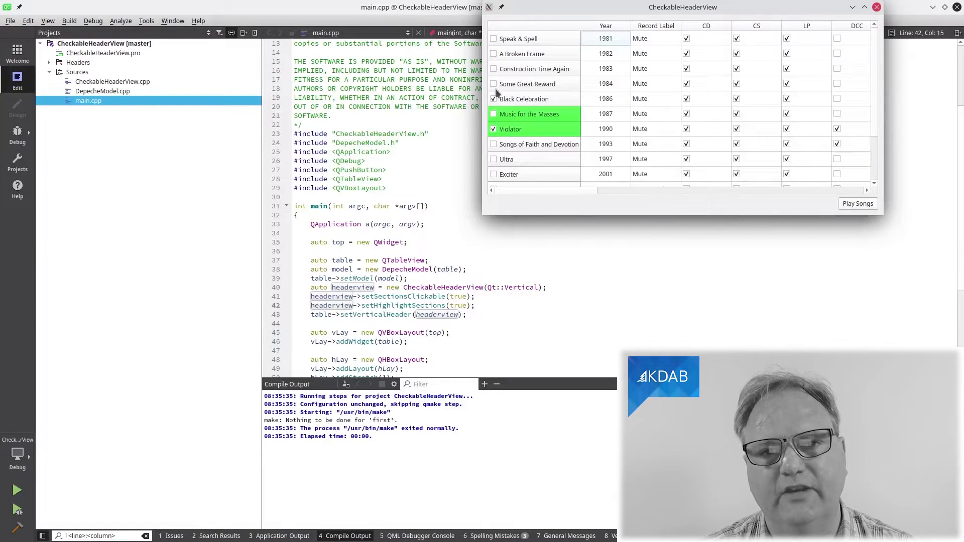
# Step: Use Play Songs in the running demo to print the checked album titles in Application Output
pyautogui.click(858, 204)
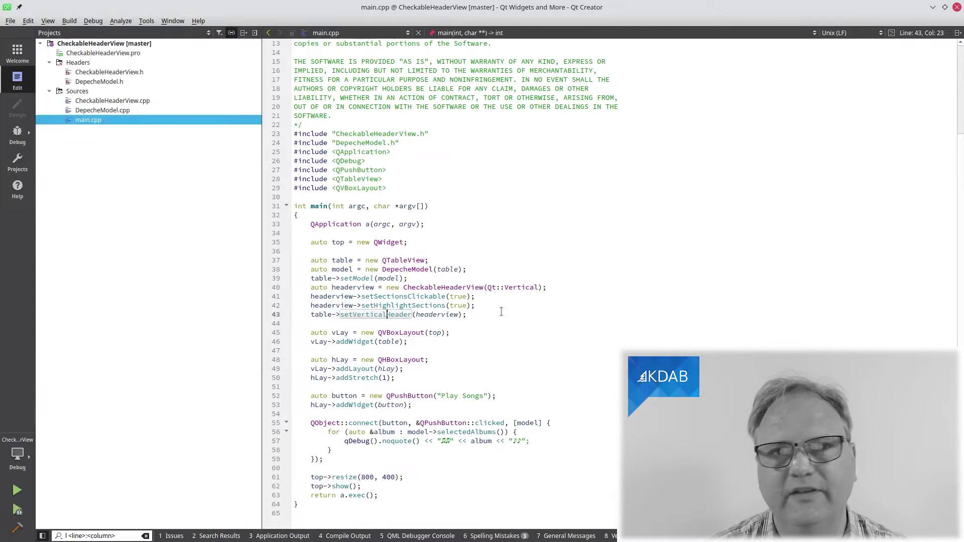
# Step: Highlight main.cpp lines 41–42, which make the header sections clickable
pyautogui.moveTo(477, 306); pyautogui.dragTo(294, 297)
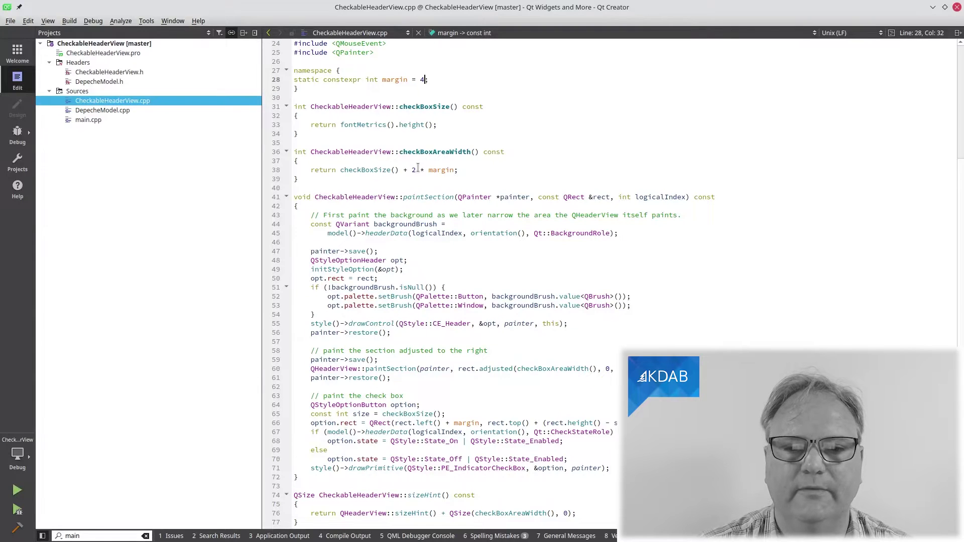
pyautogui.scroll(-2, 419, 167)
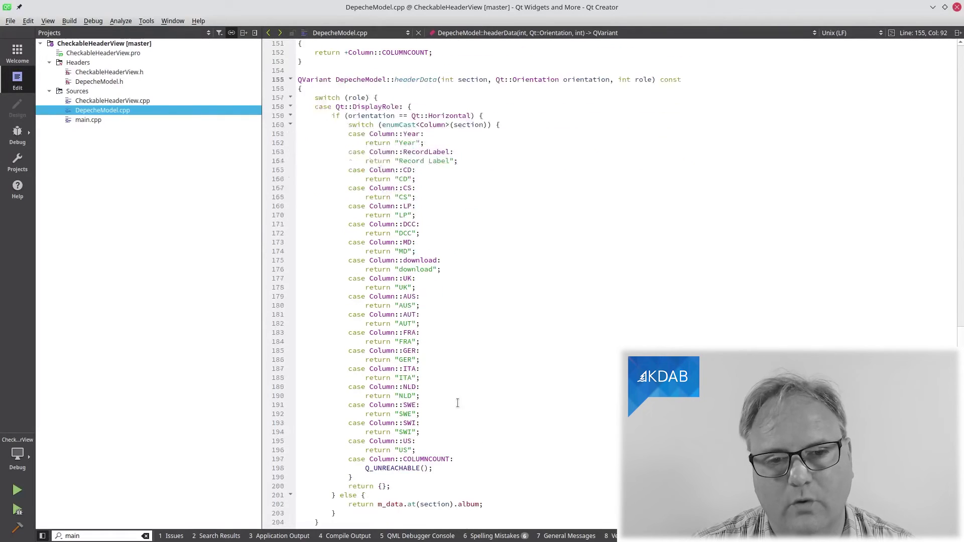
pyautogui.scroll(-3, 459, 226)
pyautogui.scroll(-1, 437, 343)
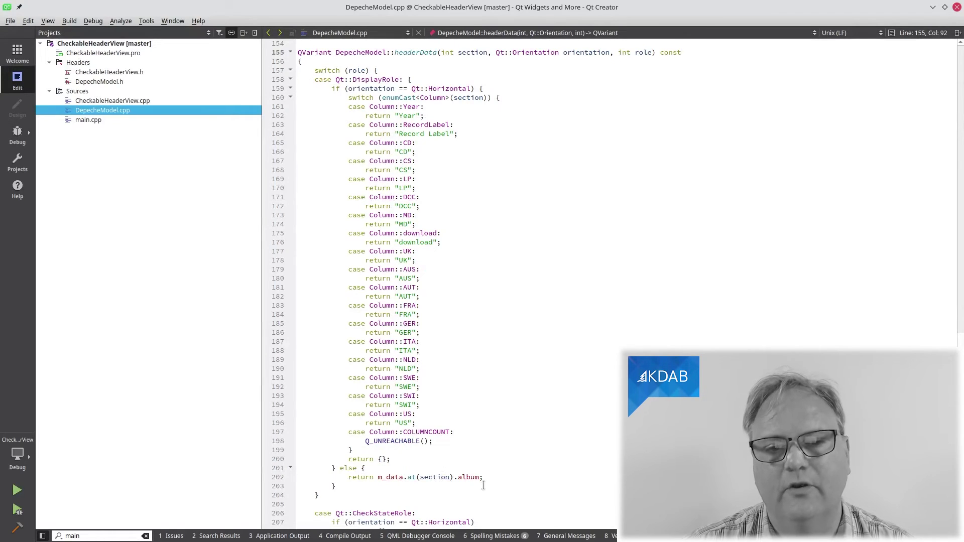
pyautogui.press('F4')
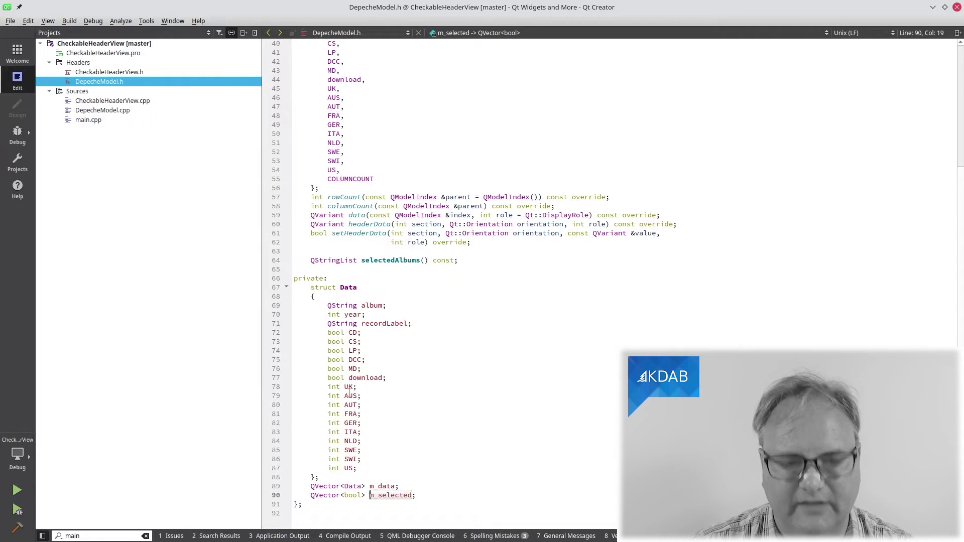
pyautogui.press('F4')
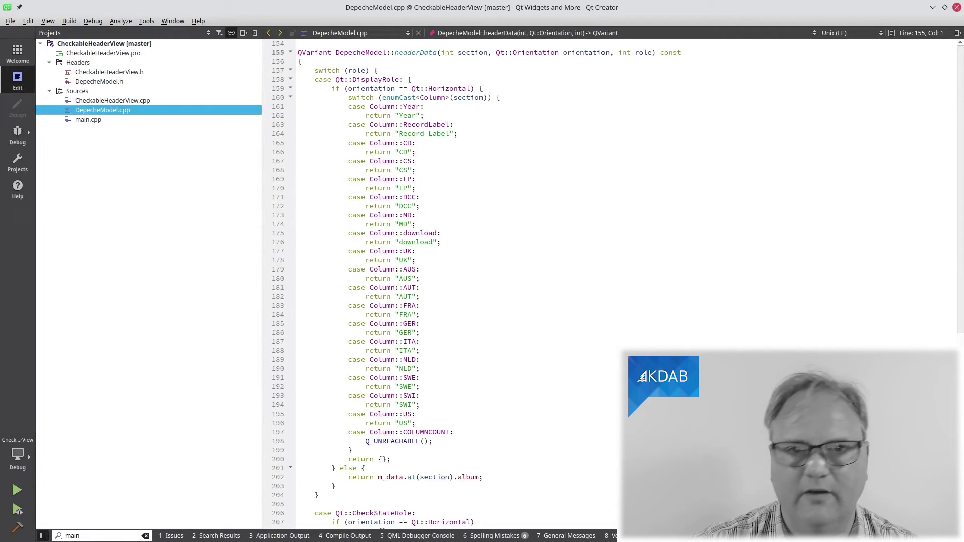
pyautogui.press('Home')
pyautogui.hotkey('ctrl', 'Home')
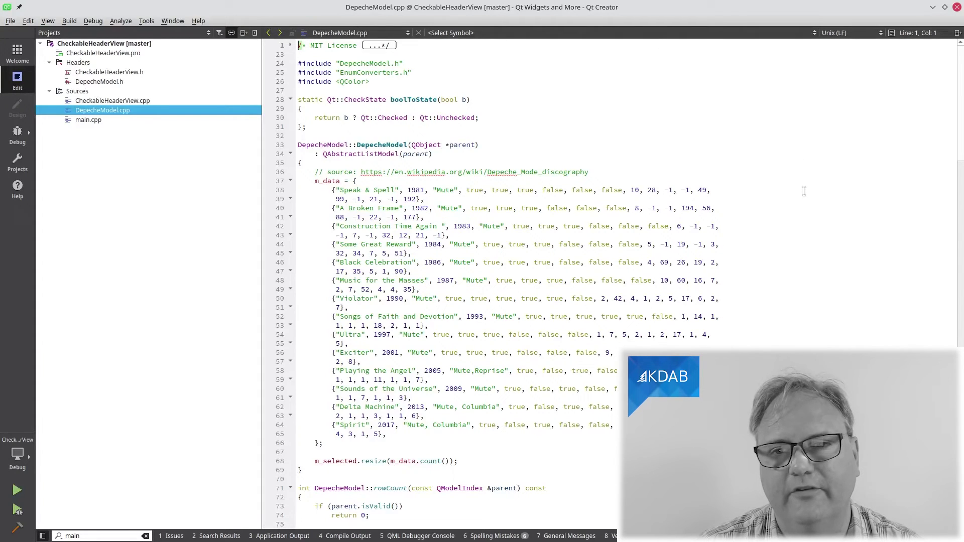
pyautogui.scroll(-5, 804, 192)
pyautogui.scroll(-5, 799, 193)
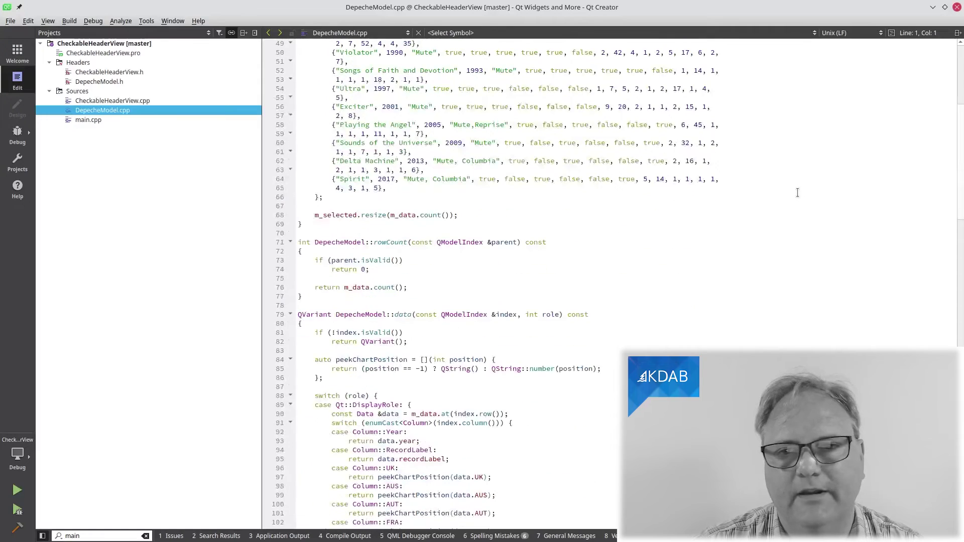
pyautogui.press('pagedown')
pyautogui.press('pagedown')
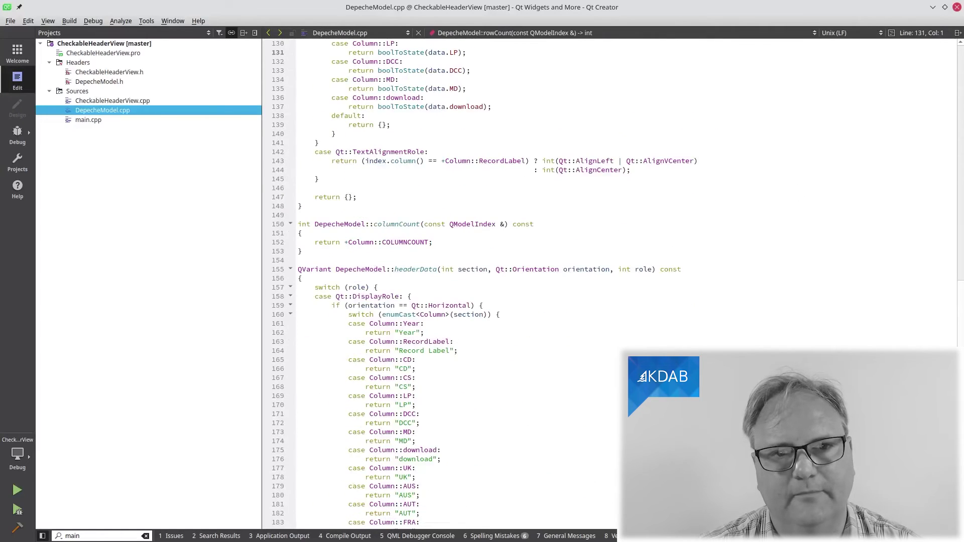
pyautogui.scroll(-5, 678, 218)
pyautogui.scroll(-5, 528, 264)
pyautogui.scroll(-5, 469, 305)
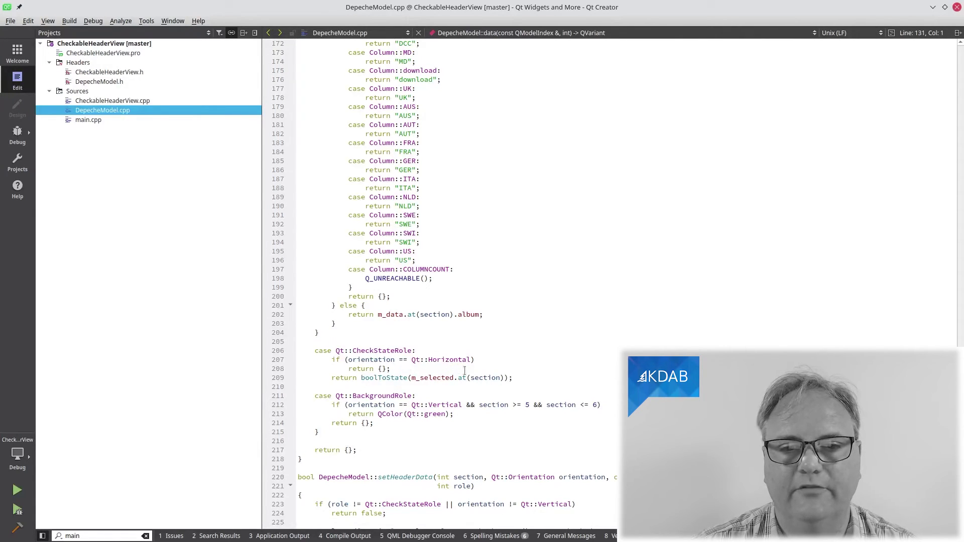
pyautogui.keyDown('ctrl'); pyautogui.click(387, 379); pyautogui.keyUp('ctrl')
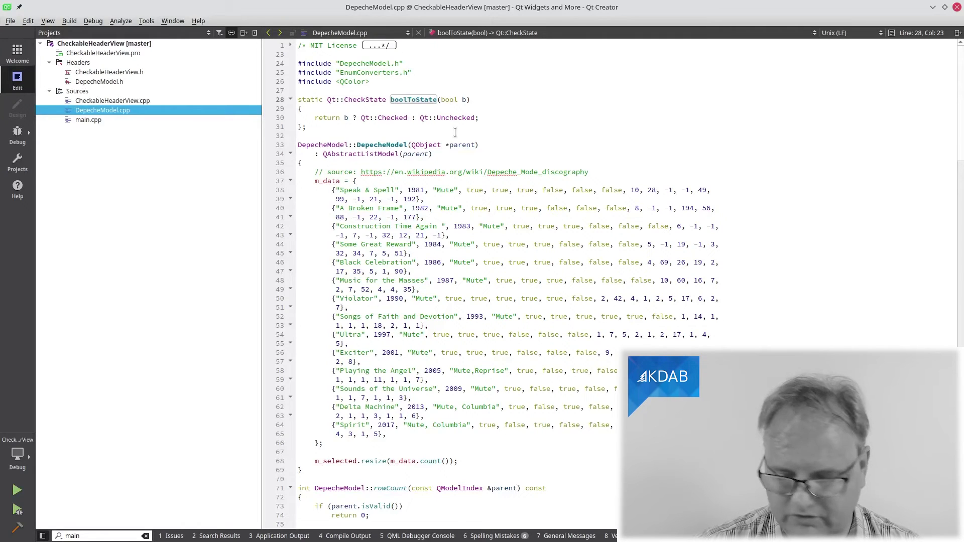
pyautogui.hotkey('alt', 'Left')
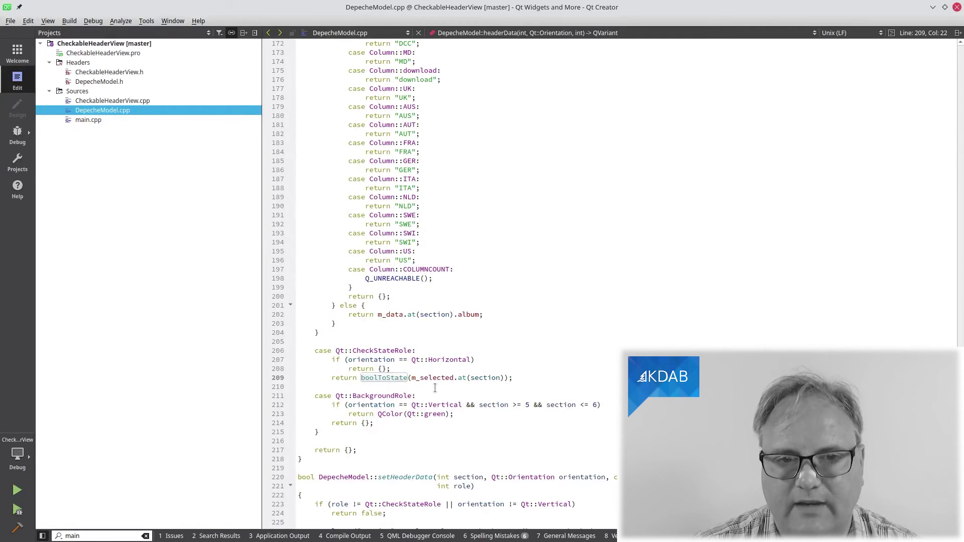
# Step: View the m_selected declaration in DepecheModel.h, return, then bring up main.cpp
pyautogui.keyDown('ctrl'); pyautogui.click(426, 378); pyautogui.keyUp('ctrl')
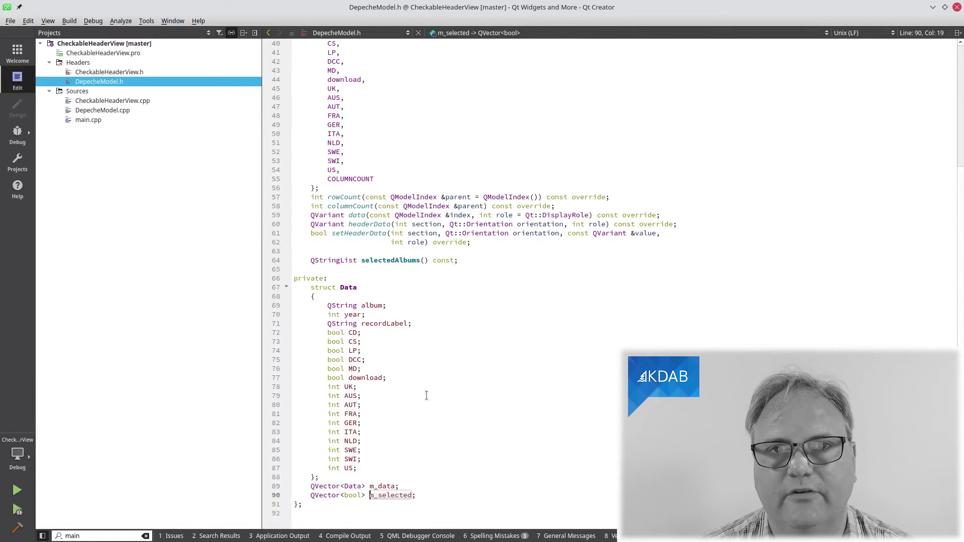
pyautogui.hotkey('alt', 'Left')
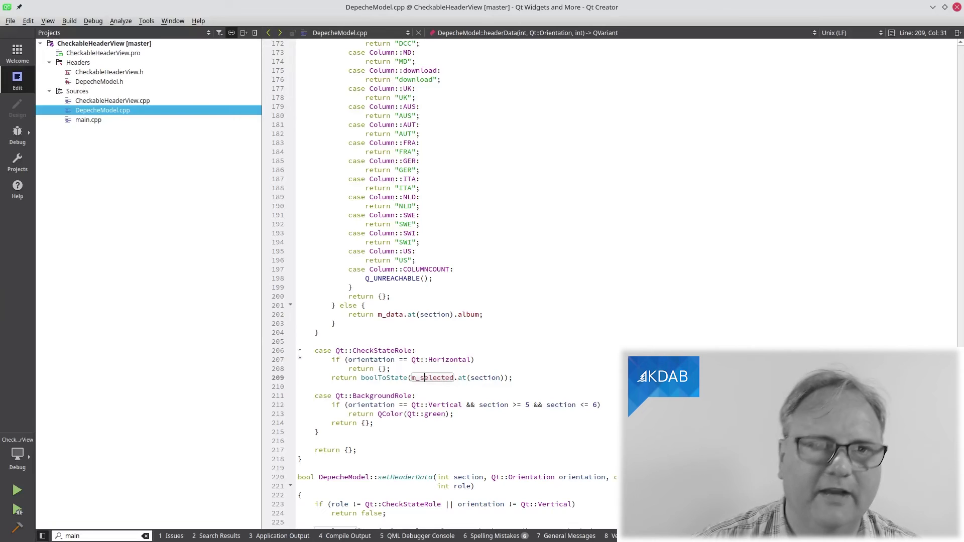
pyautogui.click(88, 120)
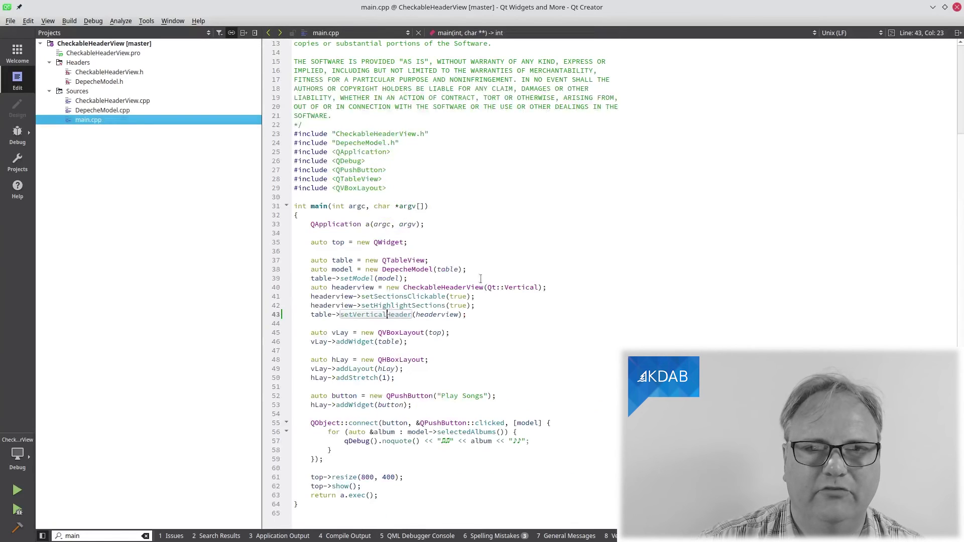
# Step: Highlight the setVerticalHeader line in main.cpp, then return to DepecheModel.cpp
pyautogui.click(473, 315)
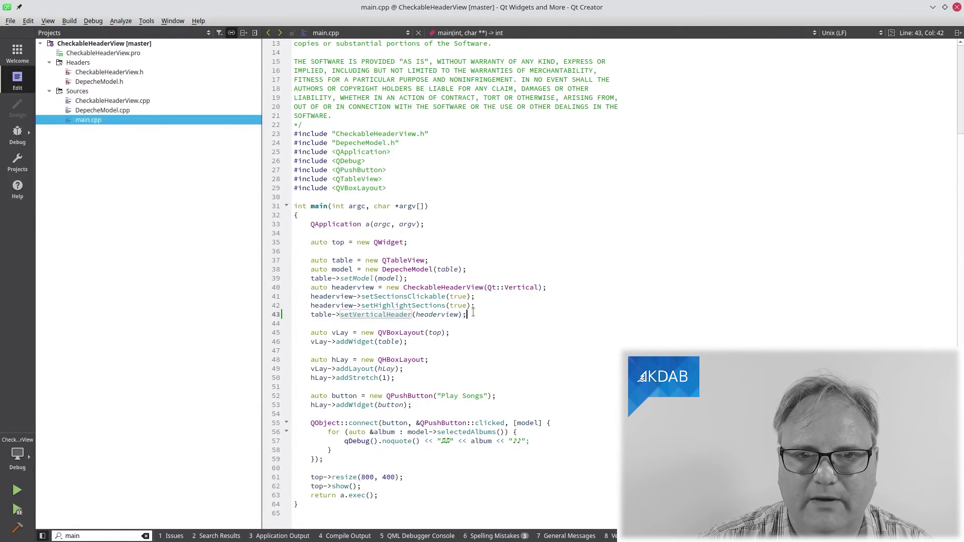
pyautogui.moveTo(474, 314); pyautogui.dragTo(307, 315)
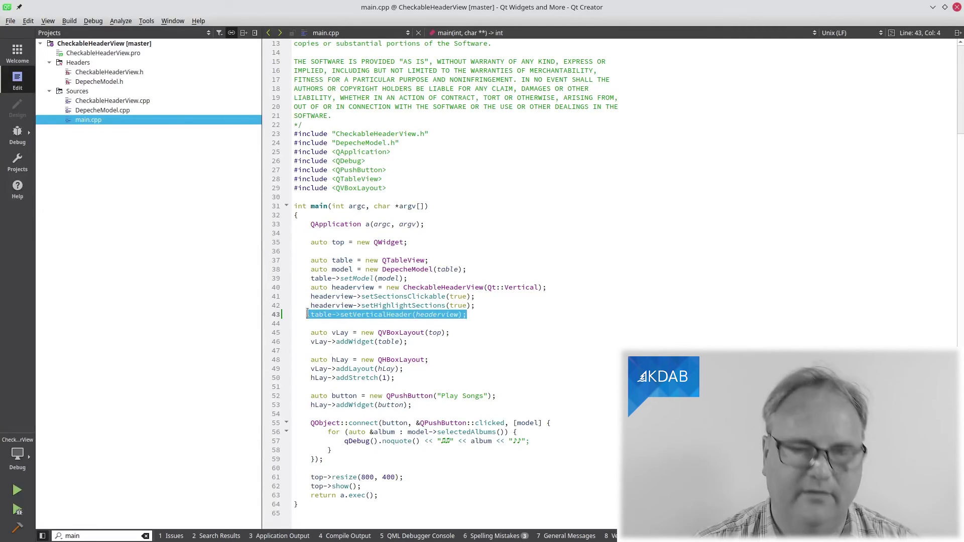
pyautogui.hotkey('ctrl', 'Tab')
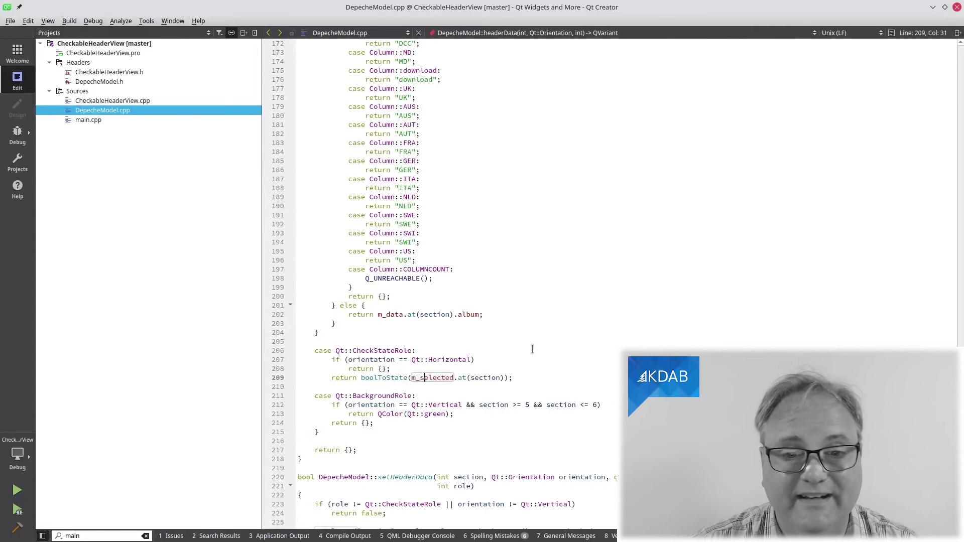
pyautogui.scroll(-5, 532, 348)
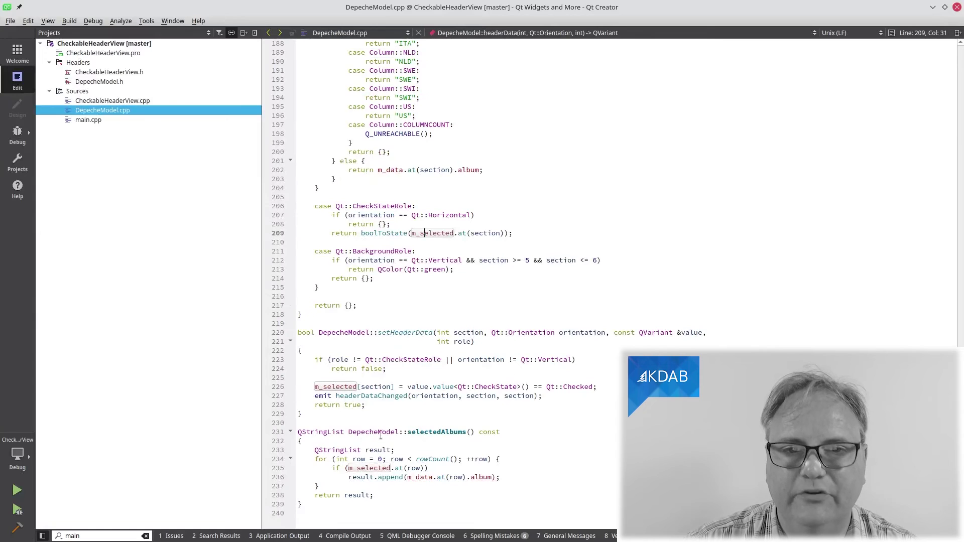